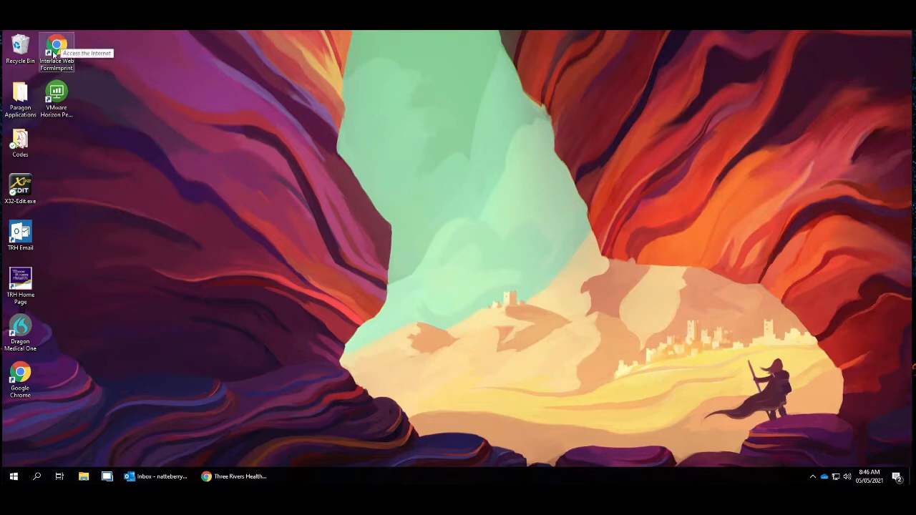
# - Open Interlace Web FormImprint from the Three Rivers Health intranet's Registration page and sign in
pyautogui.click(243, 478)
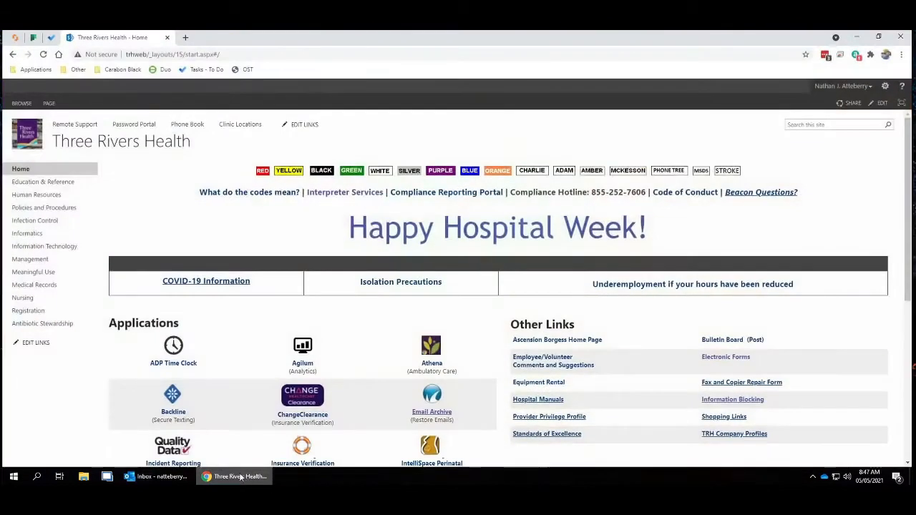
pyautogui.click(52, 319)
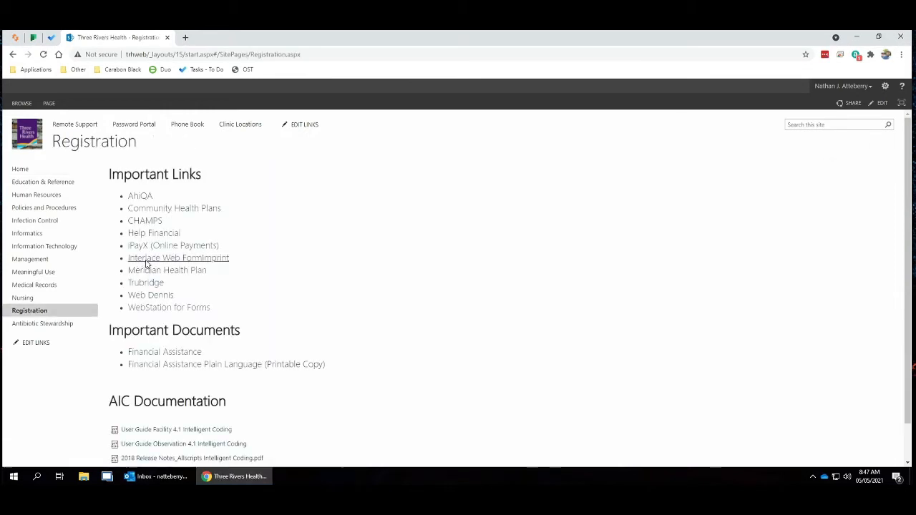
pyautogui.click(146, 263)
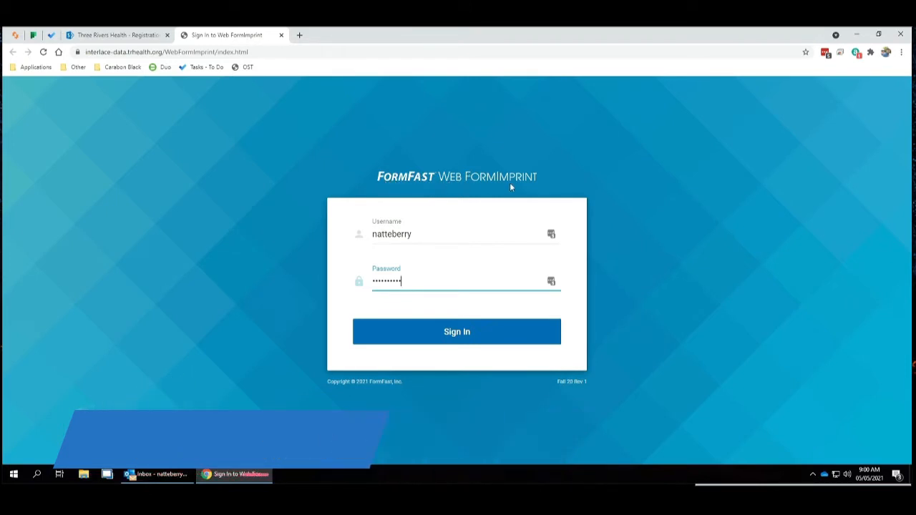
pyautogui.click(551, 234)
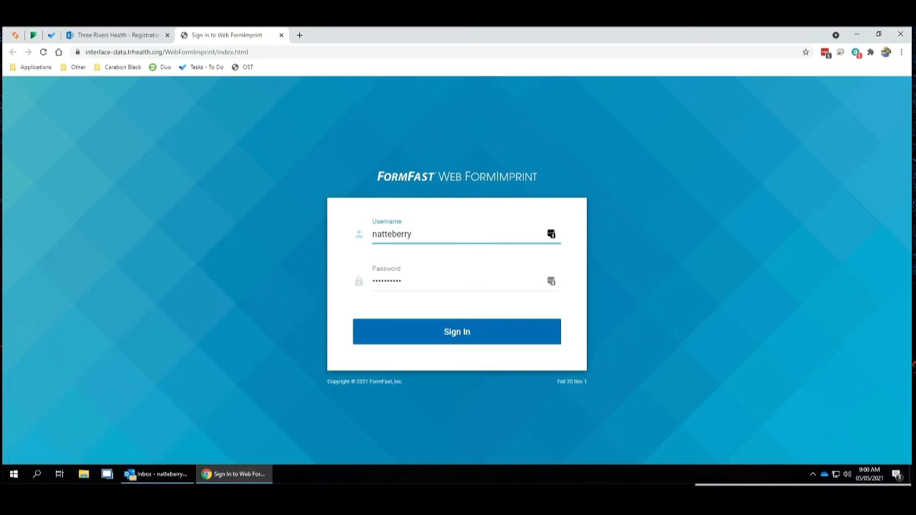
pyautogui.click(445, 337)
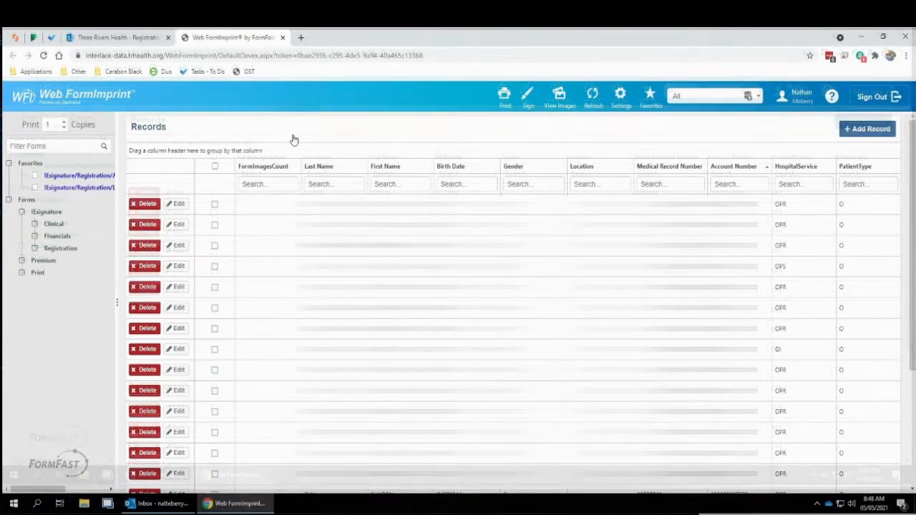
# - Expand the Registration group under !Esignature, widen the forms list and select the Authorization for Treatment form
pyautogui.click(35, 248)
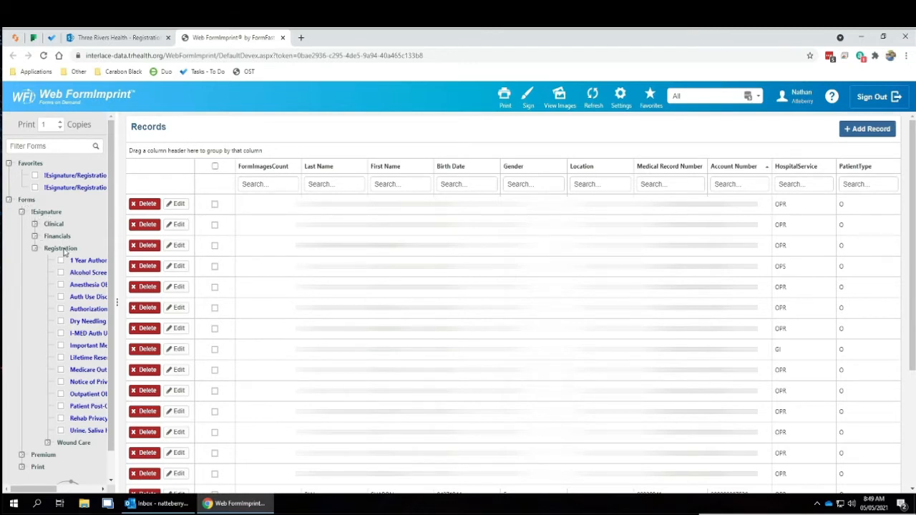
pyautogui.moveTo(117, 302); pyautogui.dragTo(167, 301)
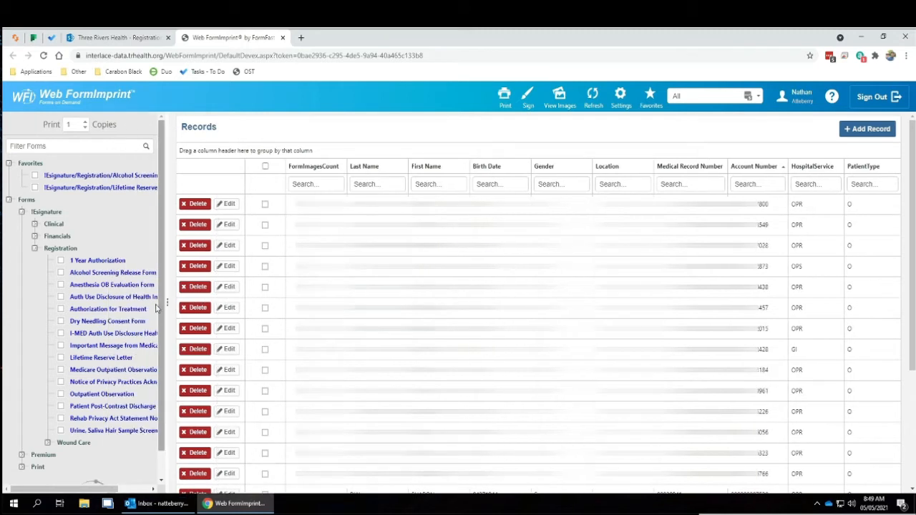
pyautogui.click(61, 309)
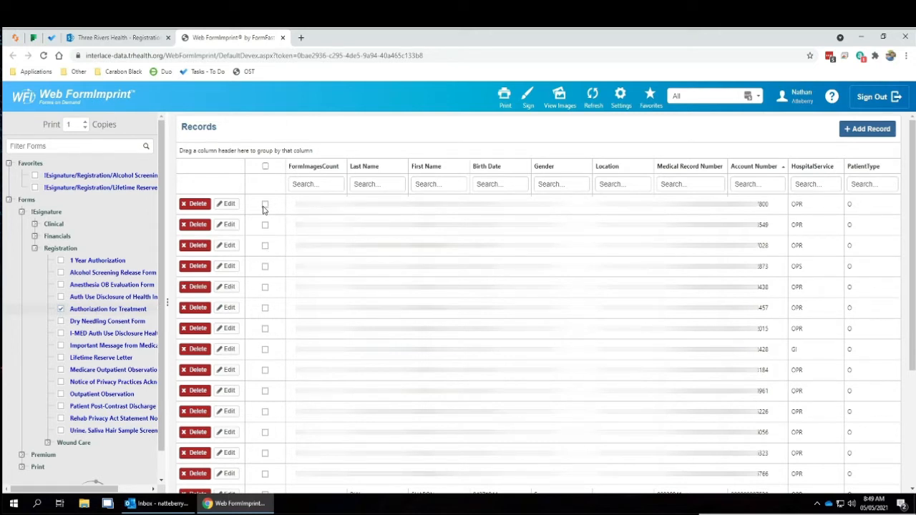
# - Sort the records by account number in descending order and filter them by the last name "test"
pyautogui.click(752, 169)
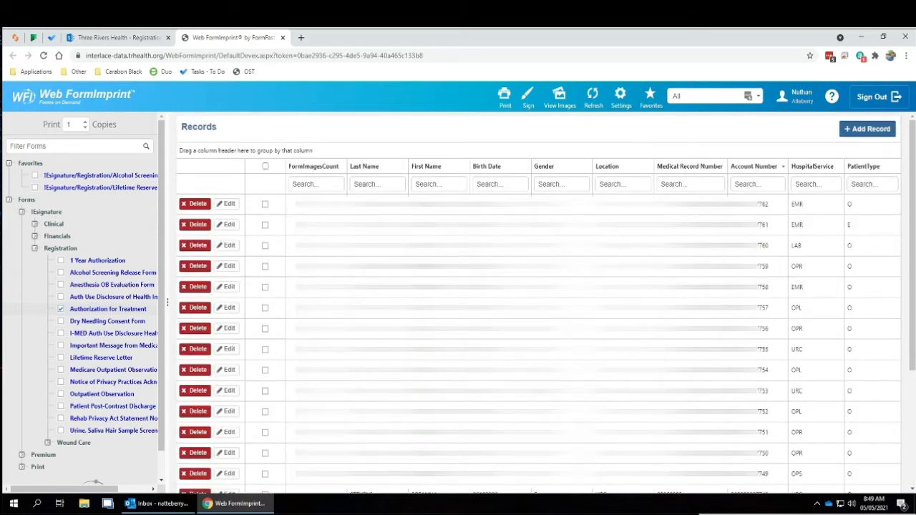
pyautogui.click(760, 185)
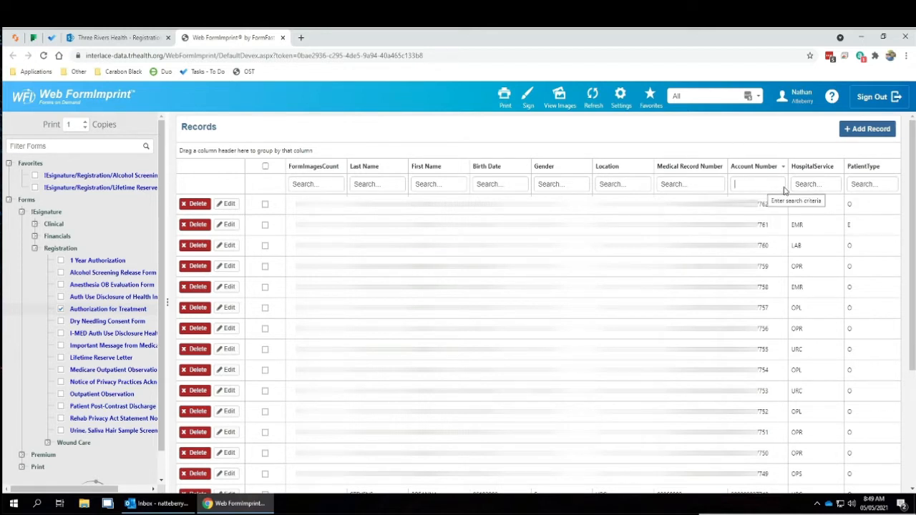
pyautogui.click(368, 188)
pyautogui.click(439, 187)
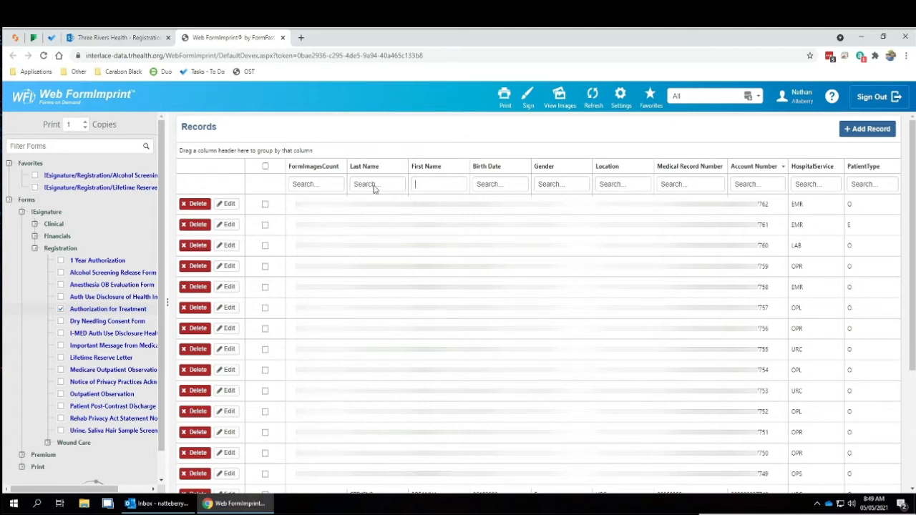
pyautogui.click(373, 187)
pyautogui.click(439, 188)
pyautogui.click(392, 187)
pyautogui.write('test')
pyautogui.press('Return')
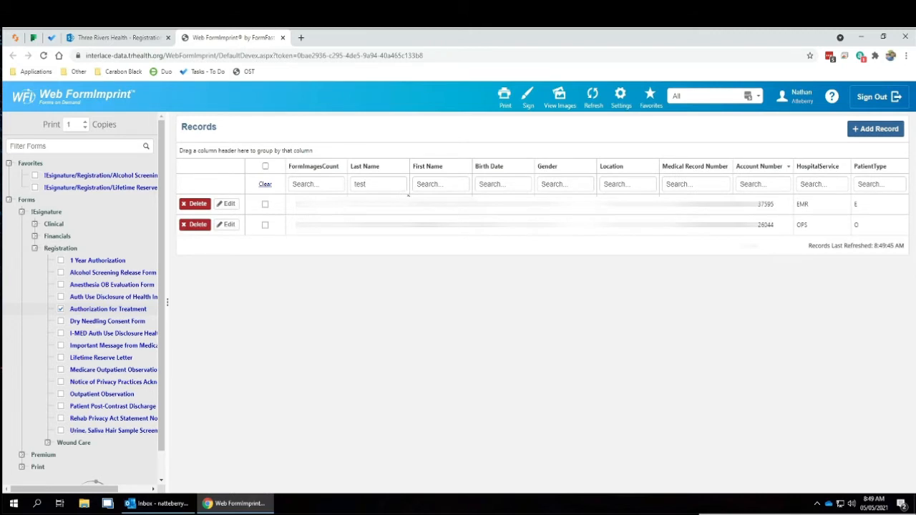
# - Select the EMR test patient's record and open its Authorization for Treatment form for signing
pyautogui.click(394, 207)
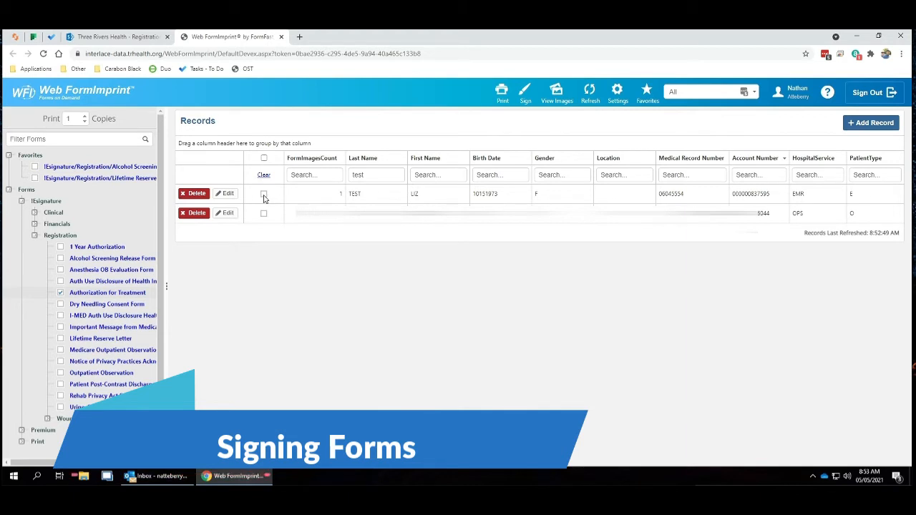
pyautogui.click(263, 195)
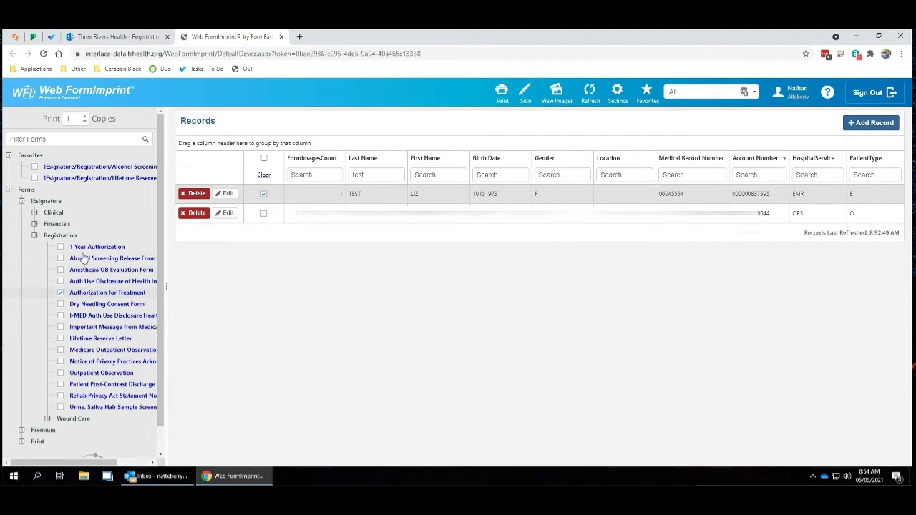
pyautogui.click(524, 96)
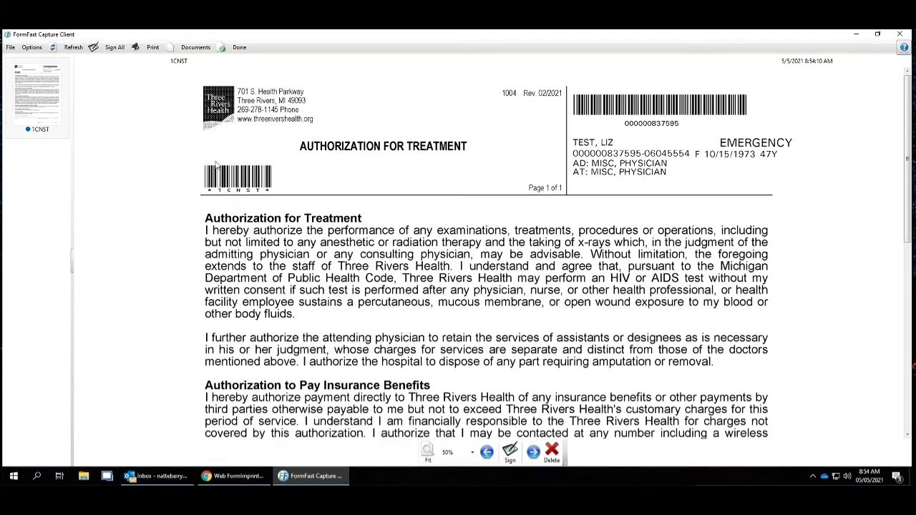
# - Enter the authorized representative's printed name on the form and fill in Friend as the relationship
pyautogui.scroll(-10, 515, 271)
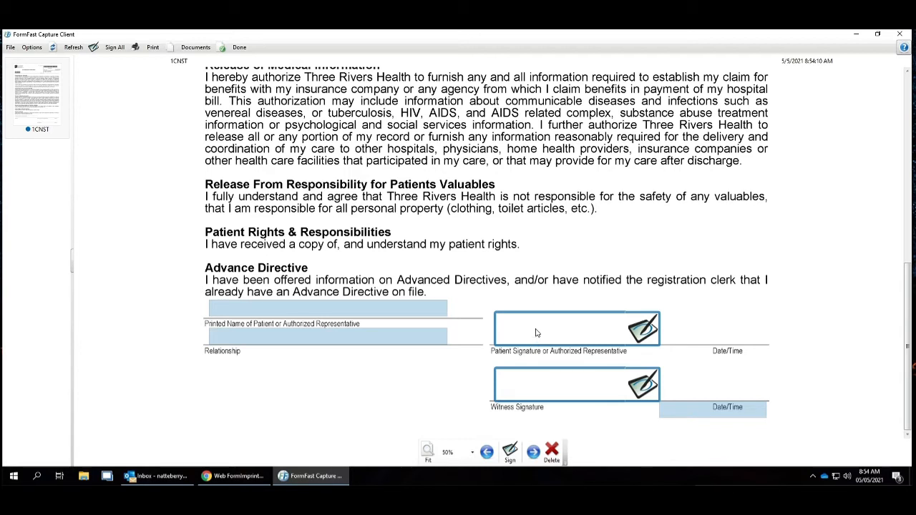
pyautogui.click(546, 387)
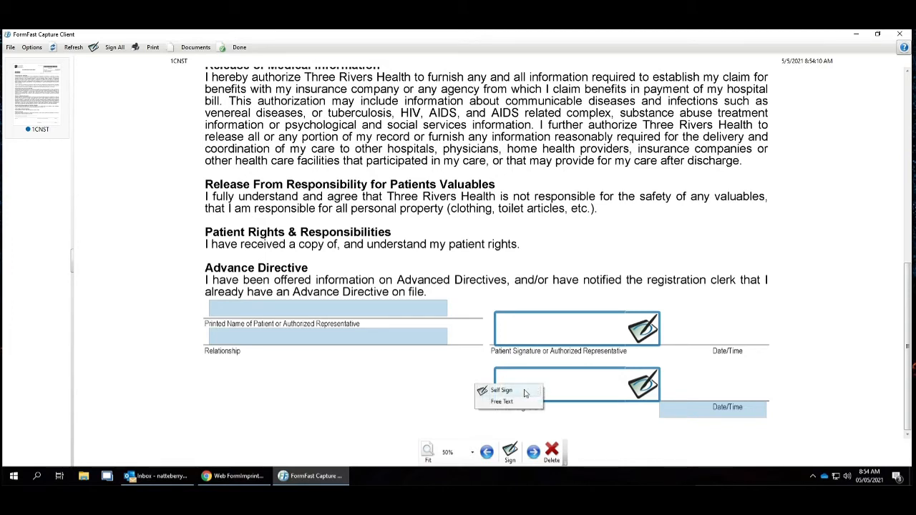
pyautogui.click(380, 389)
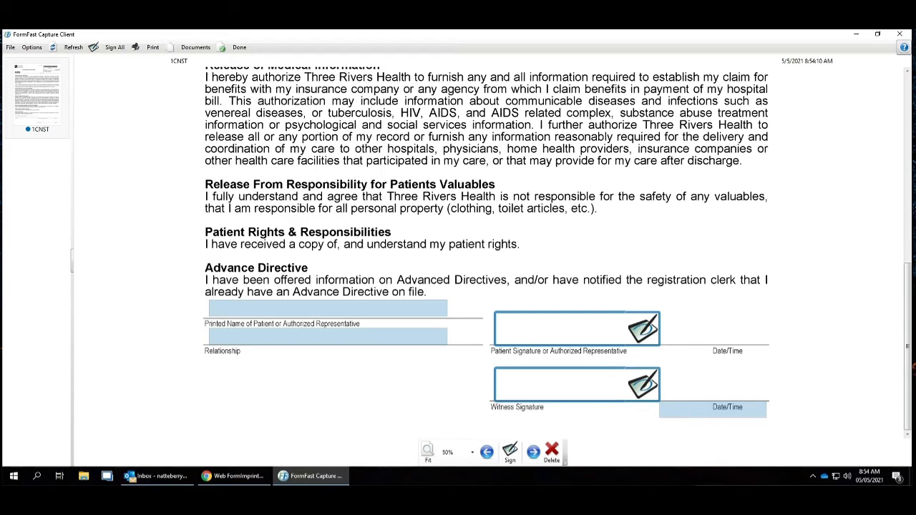
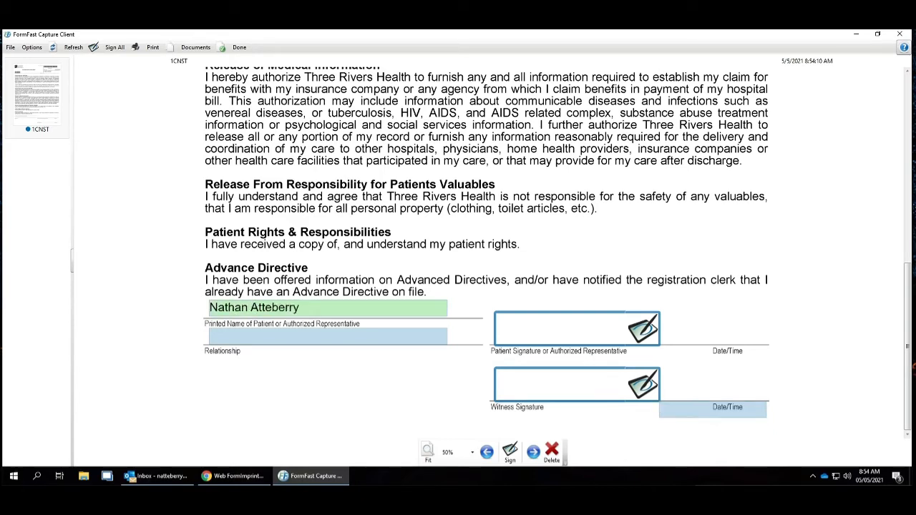
pyautogui.write('Friend')
# - Self-sign the Witness Signature field with the logged-in credentials
pyautogui.click(555, 384)
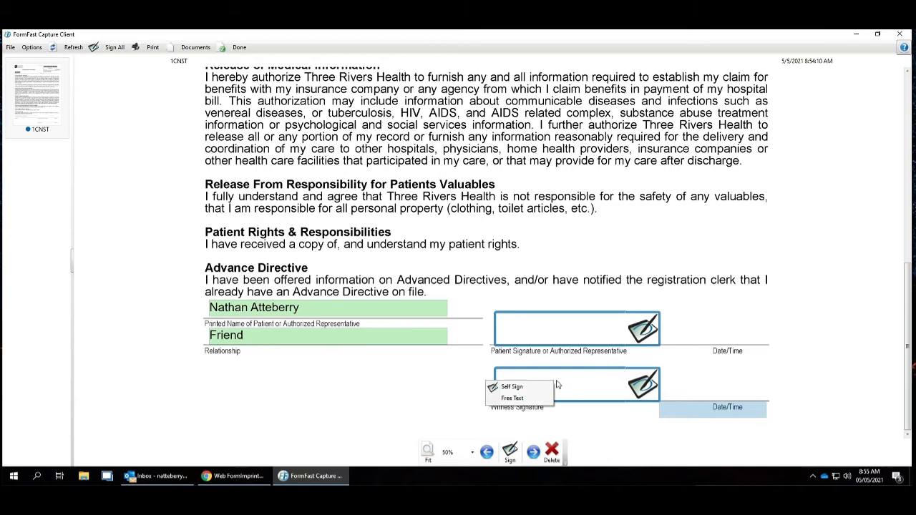
pyautogui.click(520, 386)
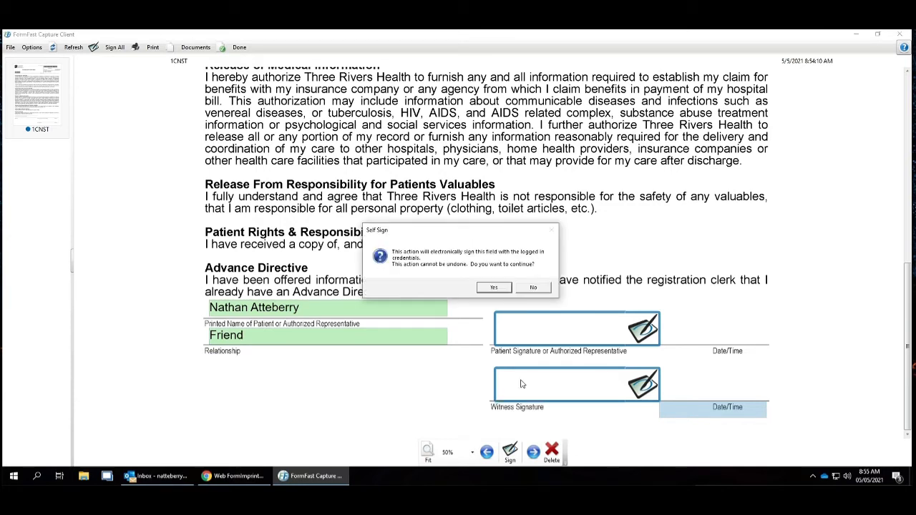
pyautogui.click(495, 288)
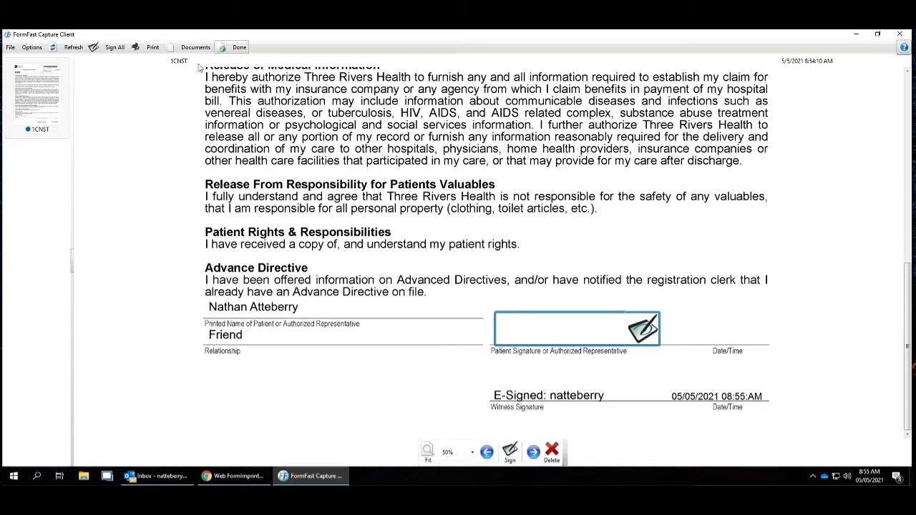
# - Clear all signatures and entries from the Authorization for Treatment form
pyautogui.rightClick(36, 109)
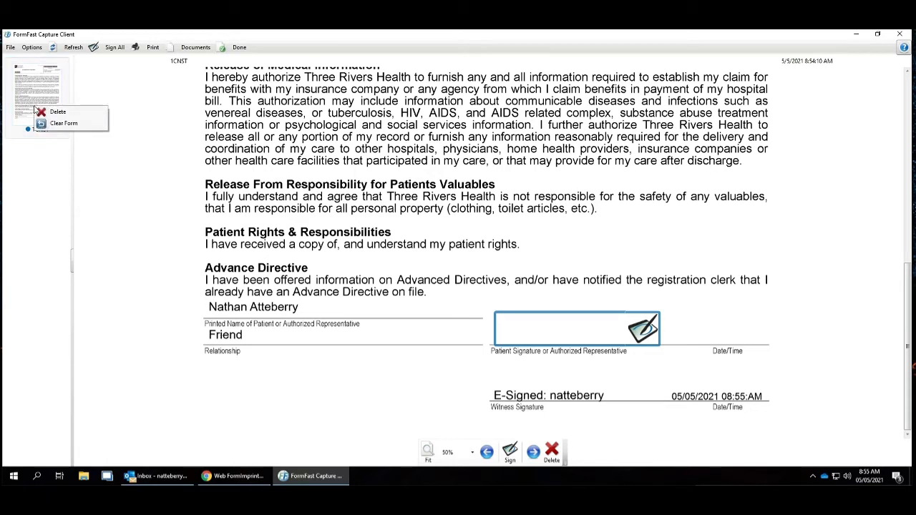
pyautogui.click(62, 127)
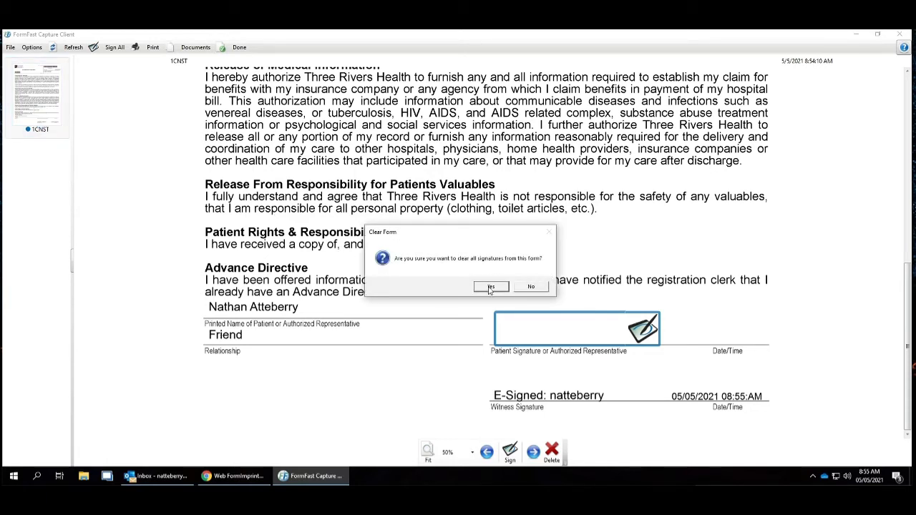
pyautogui.click(490, 287)
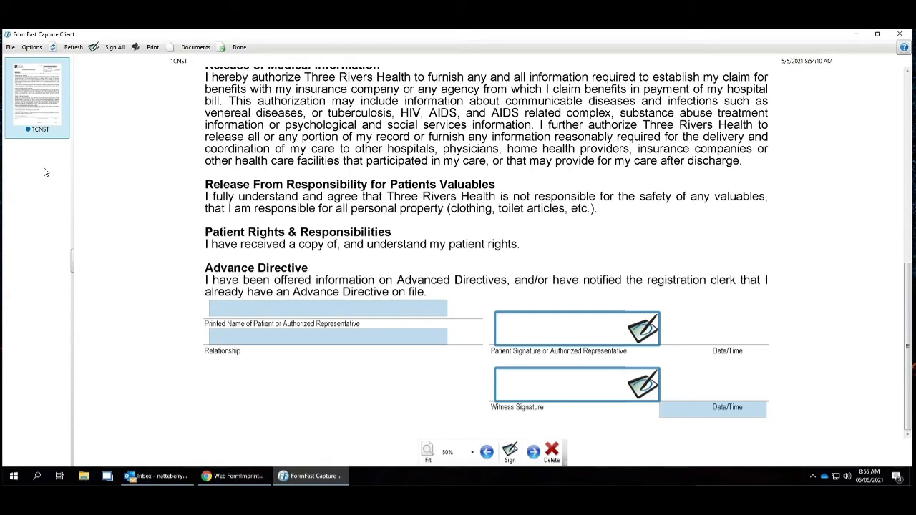
pyautogui.rightClick(35, 96)
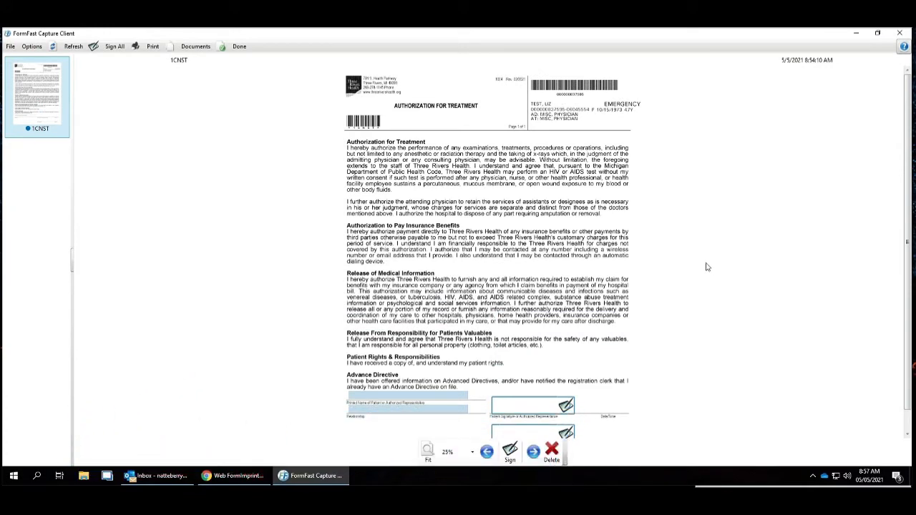
# - Enlarge the form view to 200% and fit the page back to the window
pyautogui.click(472, 452)
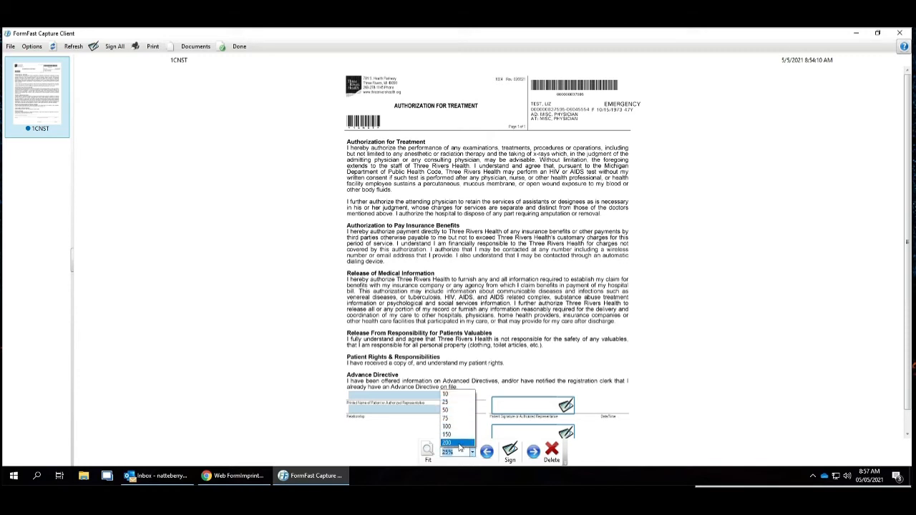
pyautogui.click(459, 444)
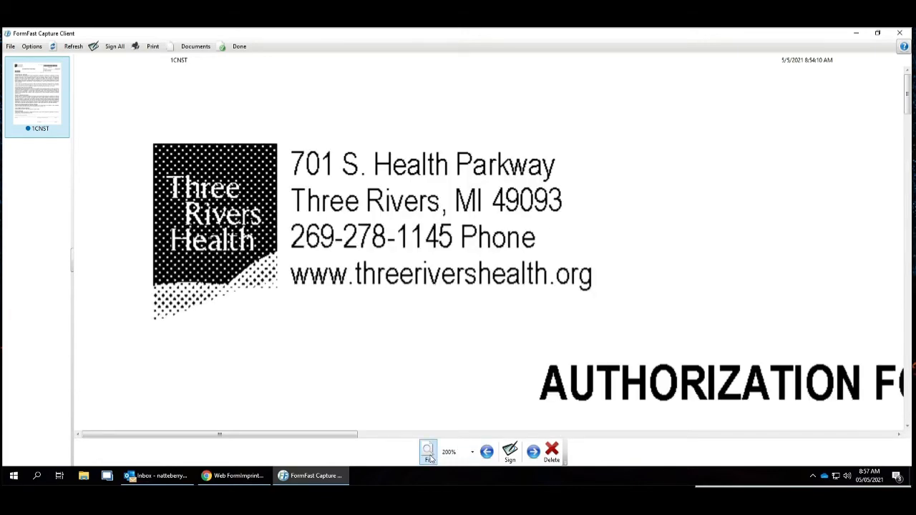
pyautogui.click(428, 452)
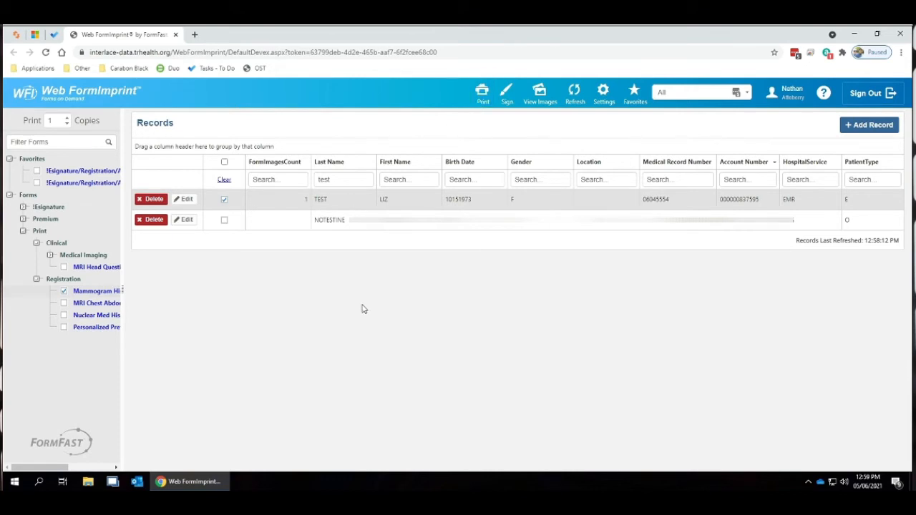
# - Preview the Mammogram History Questionnaire print job for the selected test record and close the preview
pyautogui.click(106, 292)
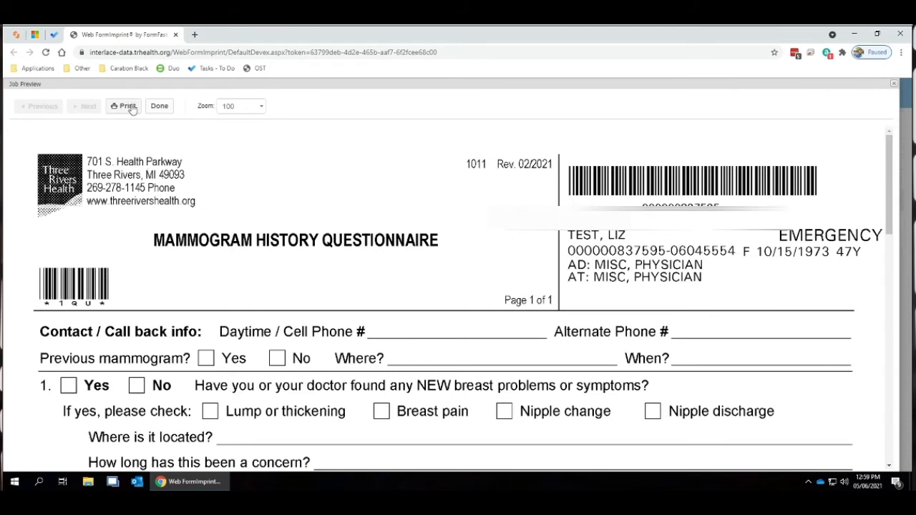
pyautogui.click(155, 109)
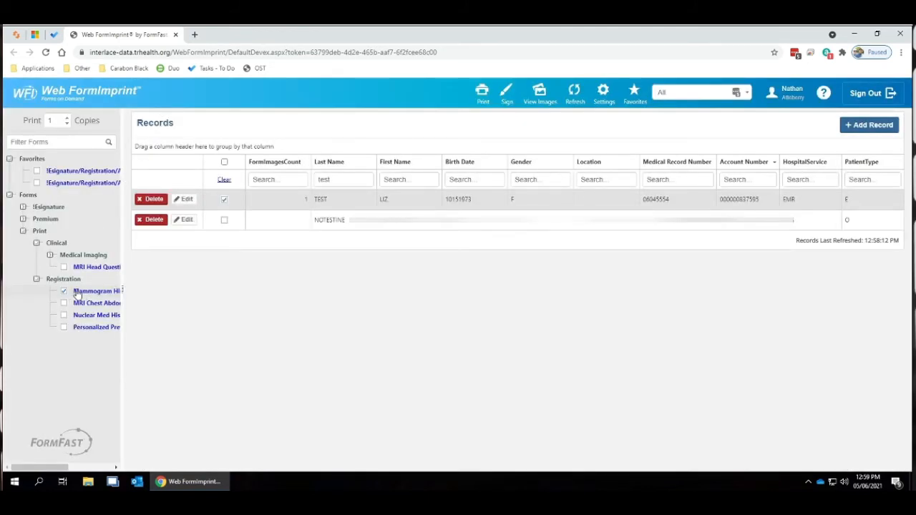
pyautogui.click(224, 200)
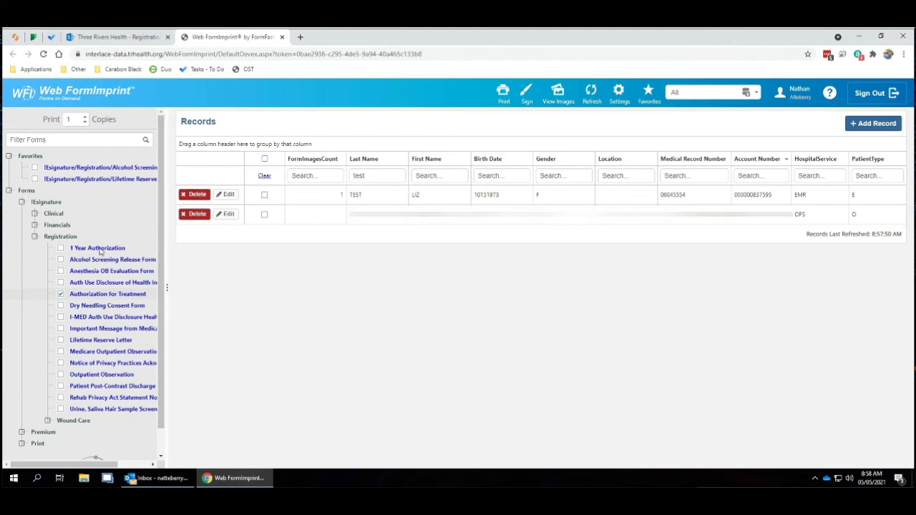
# - Add the Authorization for Treatment, Dry Needling Consent and Outpatient Observation forms to the favorite forms
pyautogui.click(60, 306)
pyautogui.click(60, 342)
pyautogui.moveTo(662, 114)
pyautogui.click(717, 113)
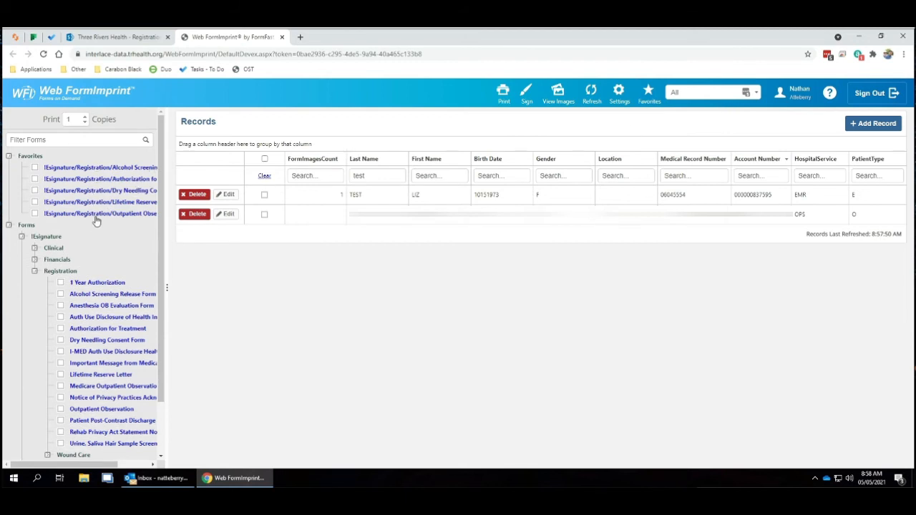
# - Remove the Dry Needling Consent, Lifetime Reserve Letter and Outpatient Observation forms from the favorites
pyautogui.click(34, 202)
pyautogui.click(34, 191)
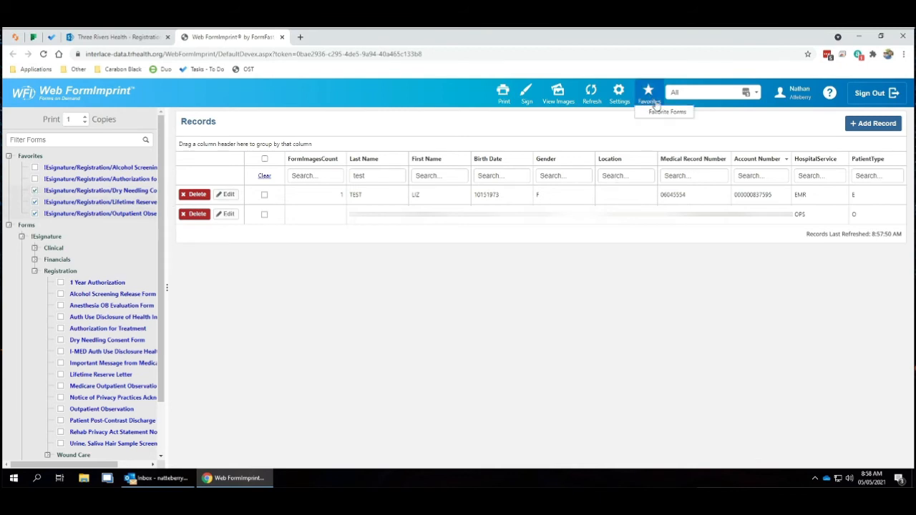
pyautogui.moveTo(669, 113)
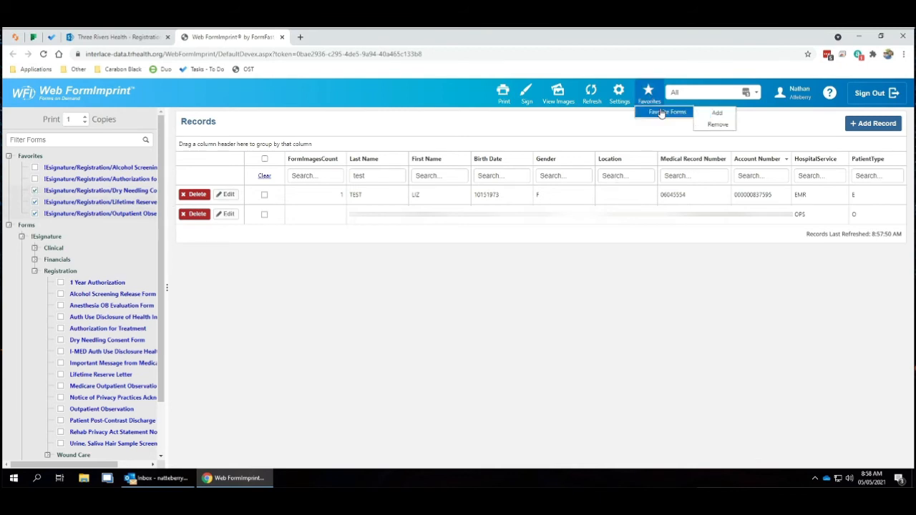
pyautogui.click(726, 126)
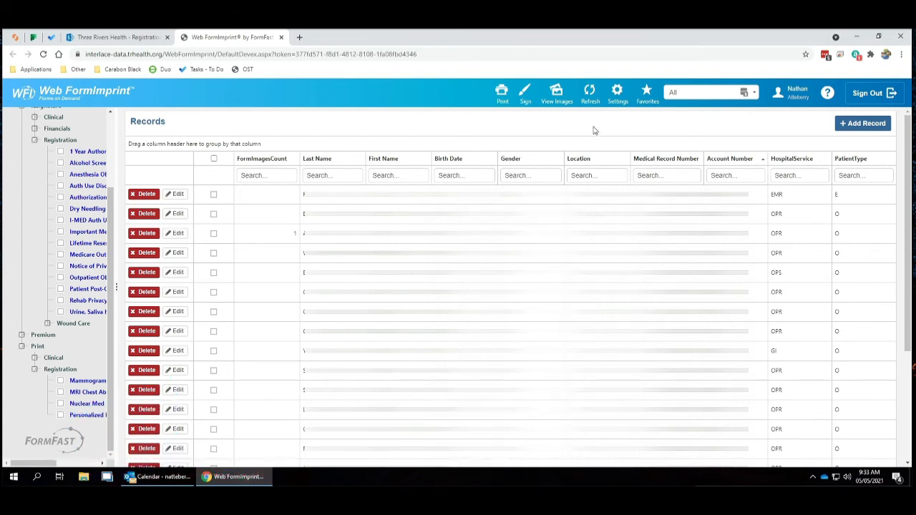
# - Refresh the patient records list
pyautogui.click(592, 102)
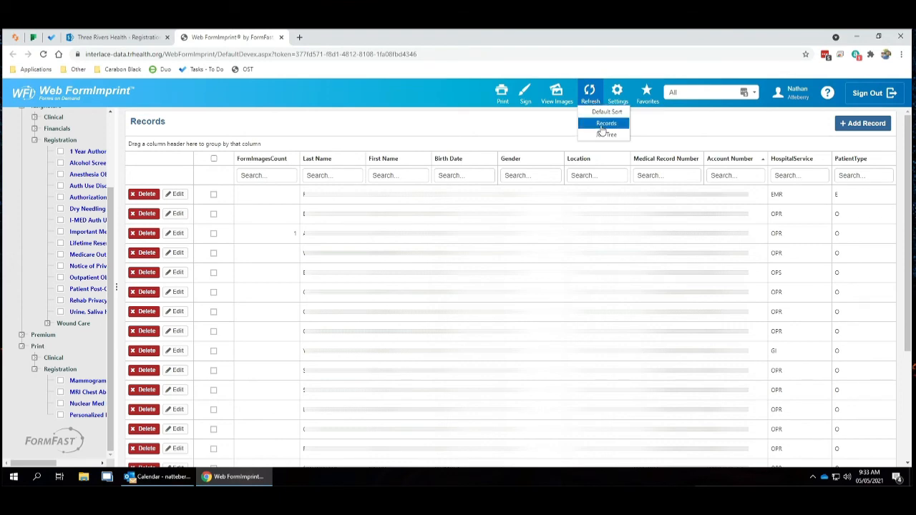
pyautogui.click(601, 126)
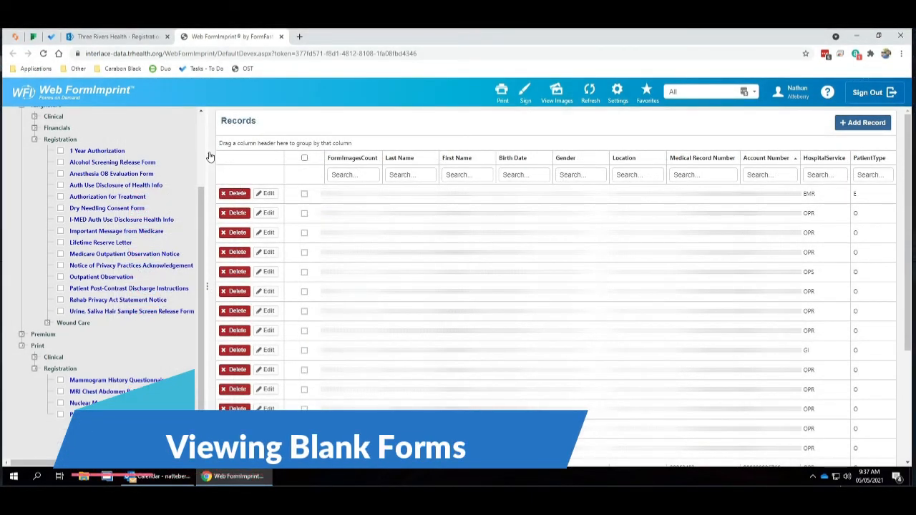
# - Preview the Alcohol Screening Release Form without selecting a patient record, look through its page, and close the preview
pyautogui.click(136, 163)
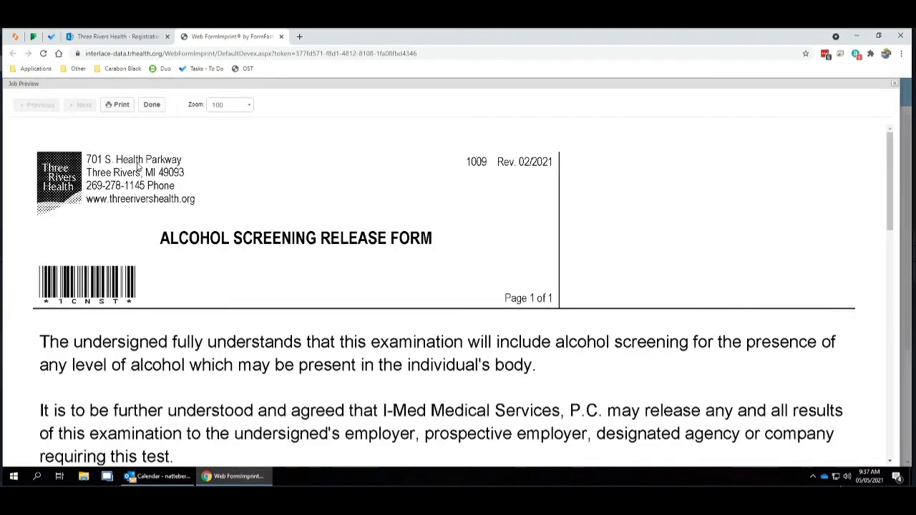
pyautogui.scroll(-10, 531, 285)
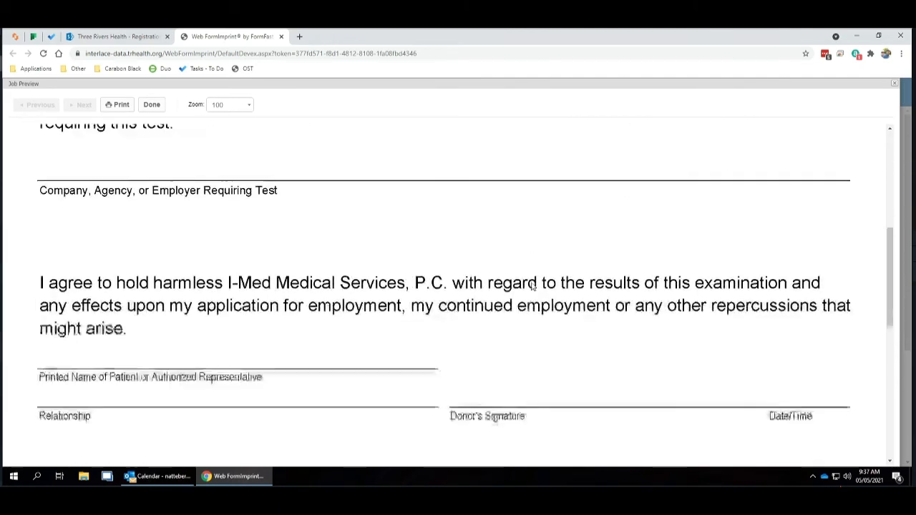
pyautogui.scroll(10, 531, 287)
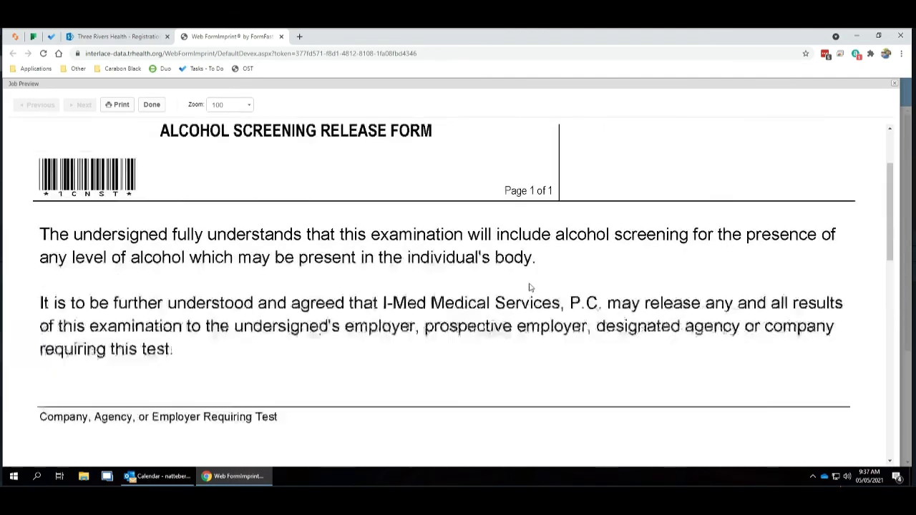
pyautogui.click(889, 85)
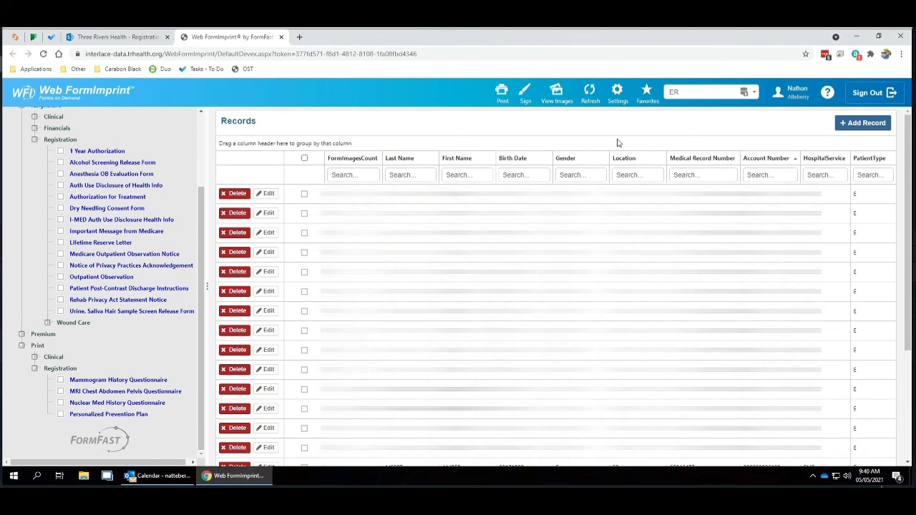
# - Sign out of the current session
pyautogui.click(868, 93)
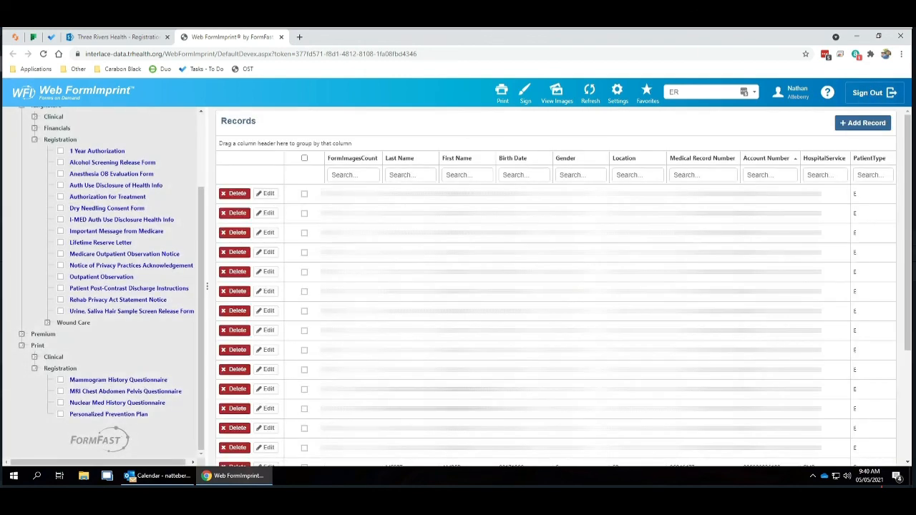